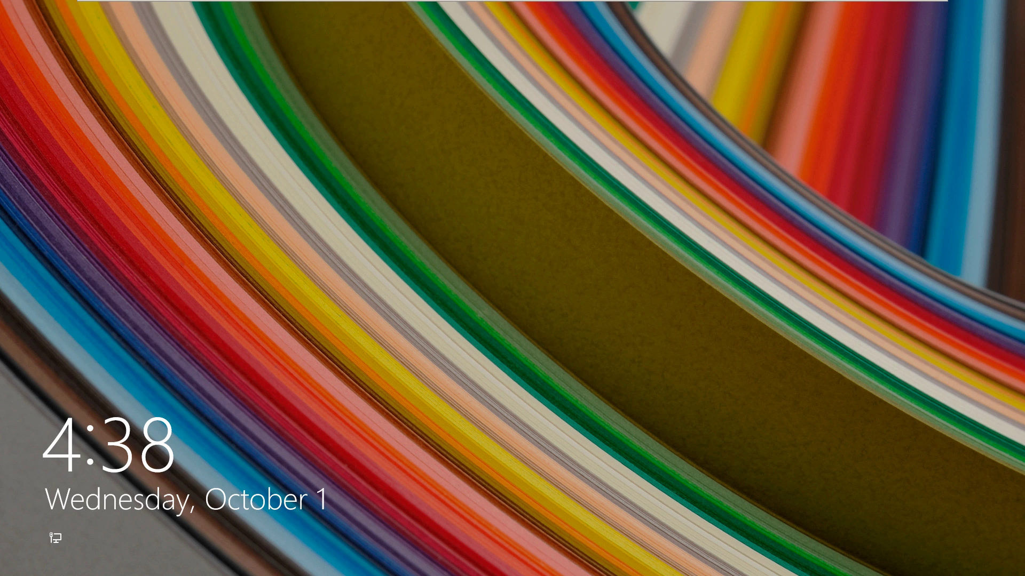
Turn off Num Lock, dismiss the lock screen, and enter the account password.
key(Num_Lock)
click(497, 271)
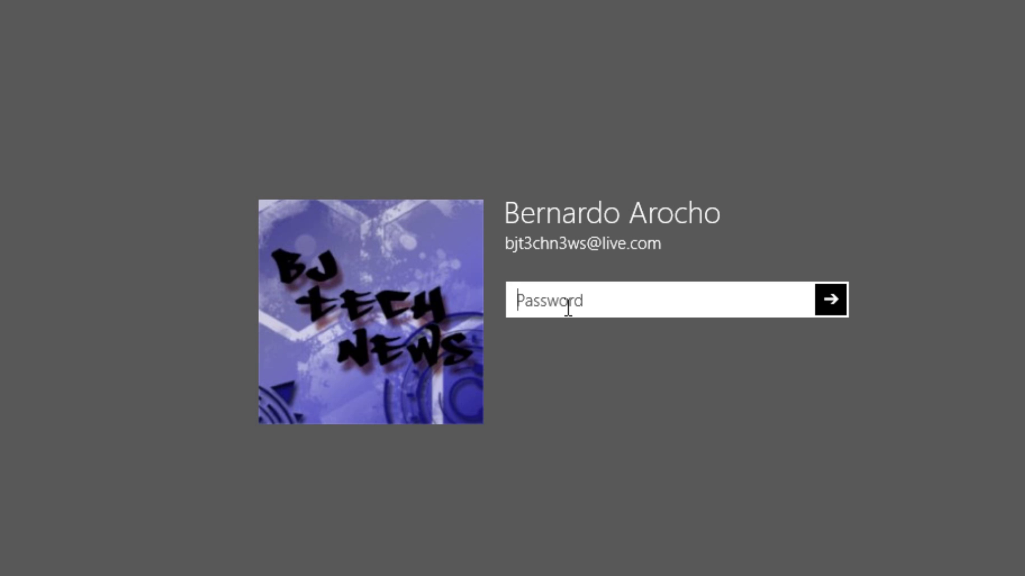
text(••••••)
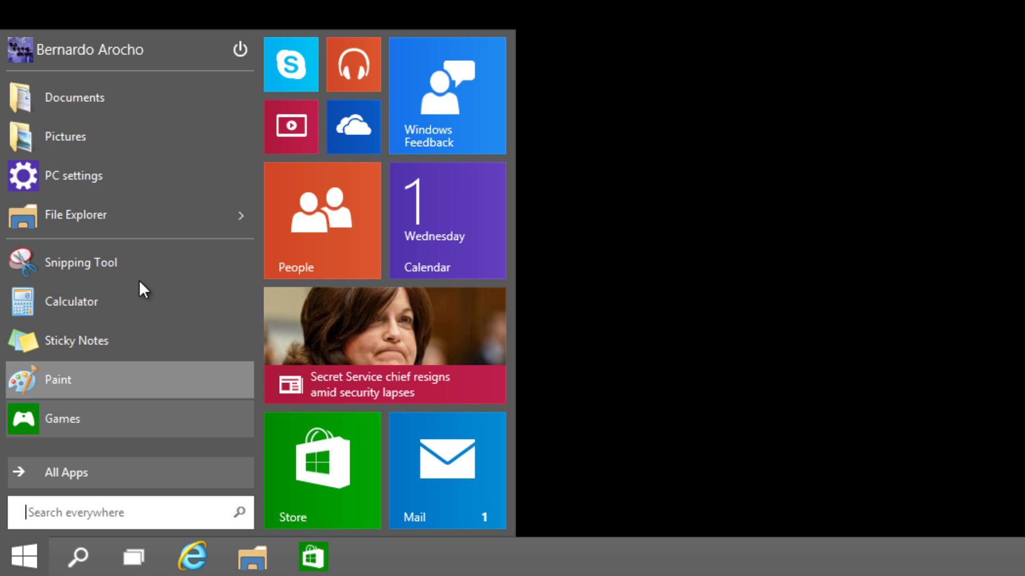
Unpin the Windows Feedback, Calendar, People, news and Mail tiles, and bring up the Store tile's options.
right_click(462, 97)
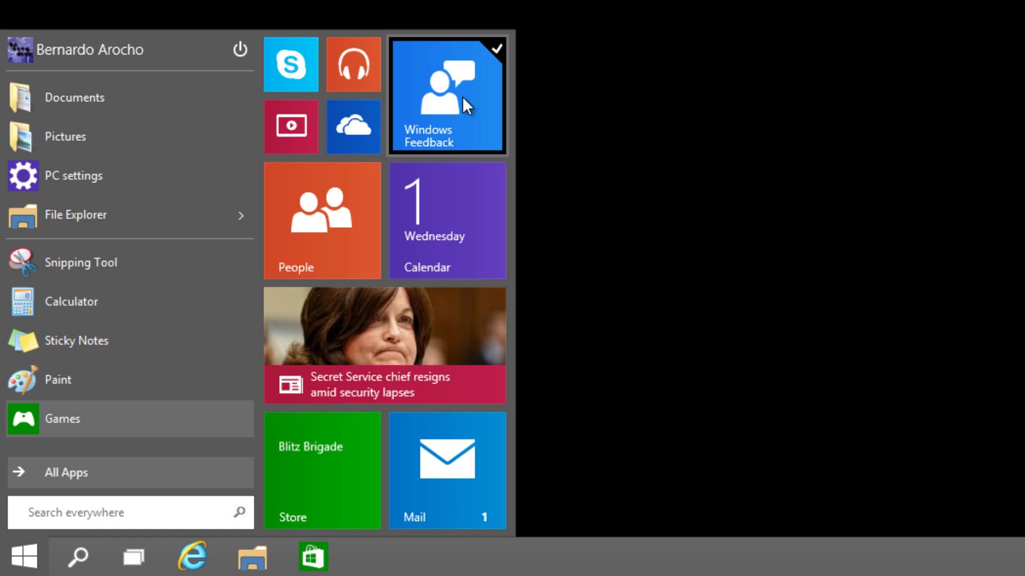
mouse_move(543, 180)
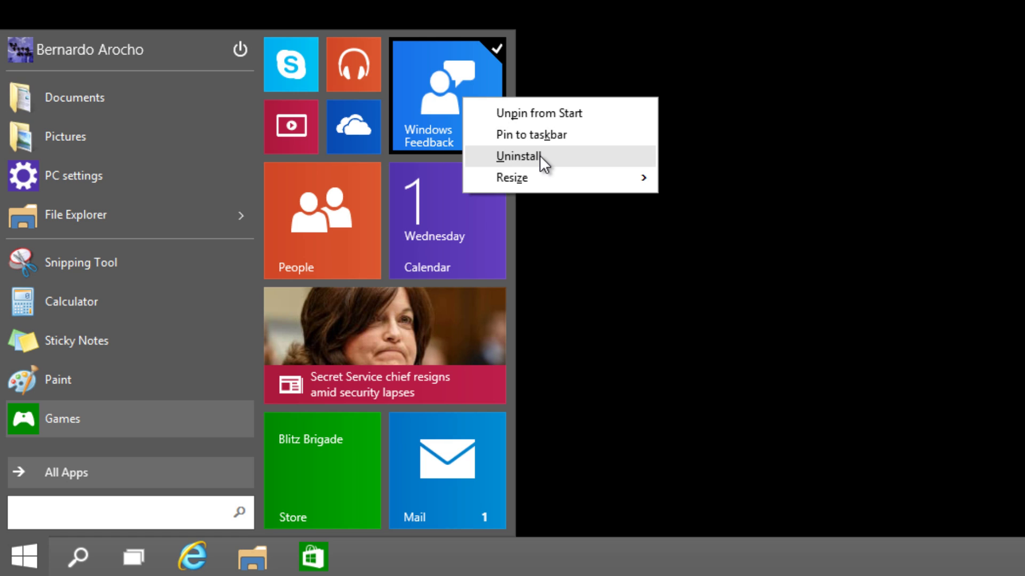
click(546, 112)
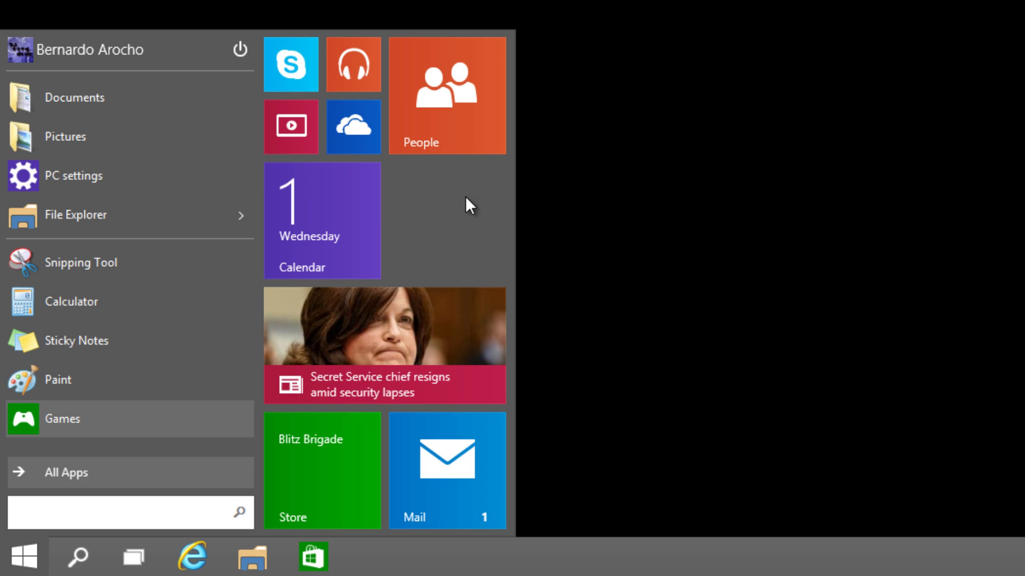
right_click(366, 206)
click(448, 219)
right_click(456, 113)
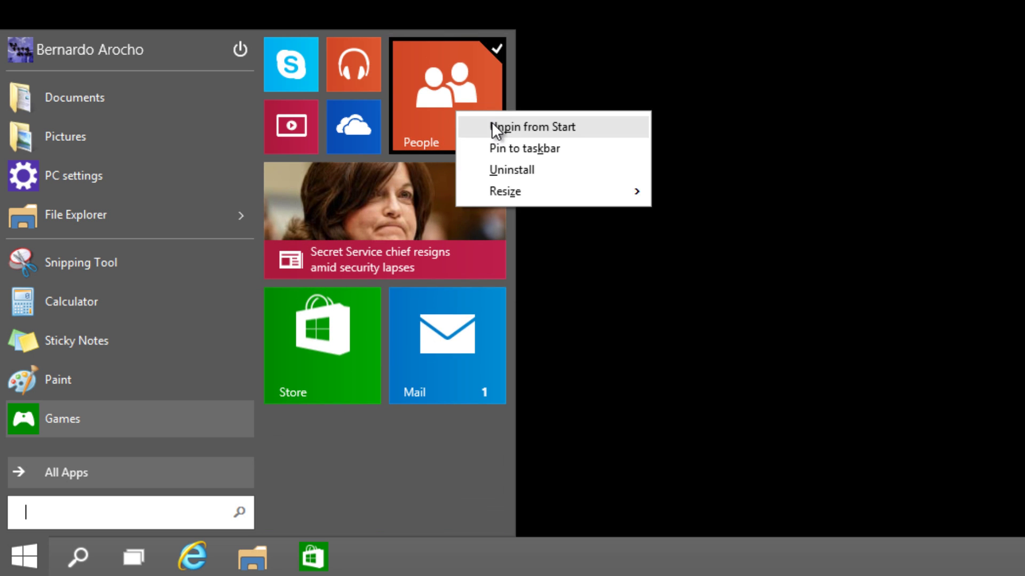
click(491, 127)
right_click(439, 200)
click(511, 211)
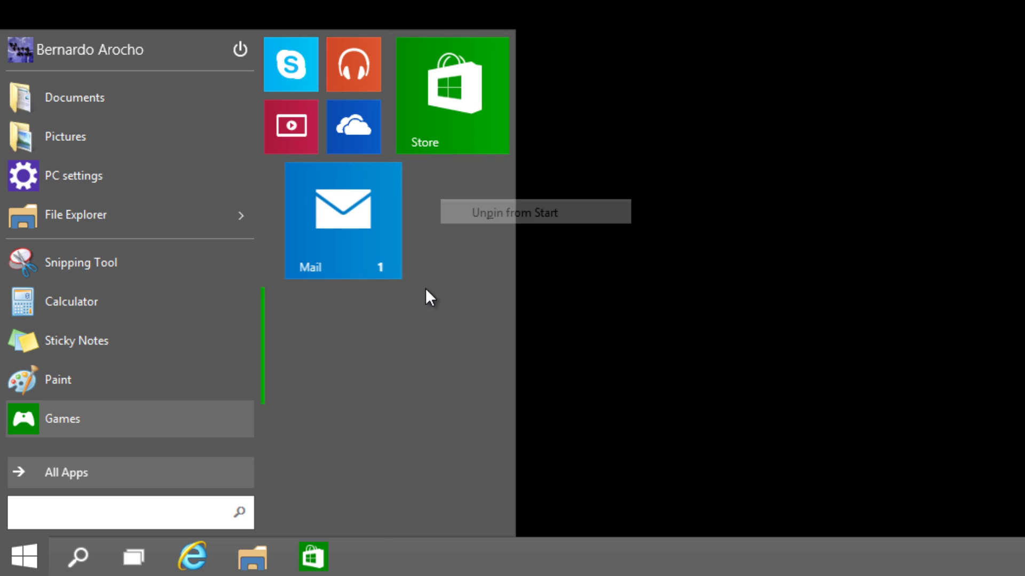
right_click(331, 211)
click(406, 225)
right_click(457, 90)
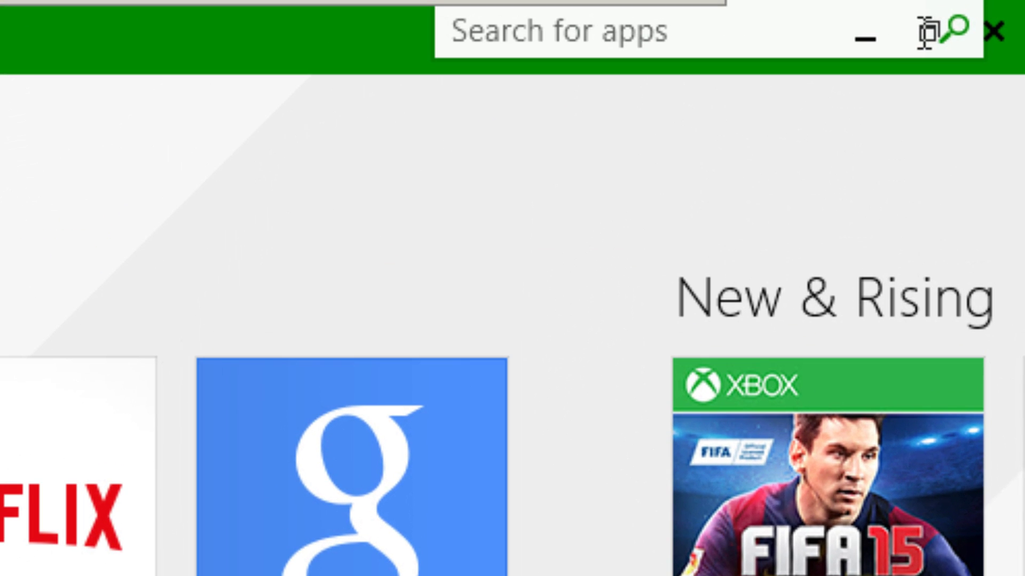
Put the cursor in the empty Search for apps field in the Store's top bar.
click(919, 28)
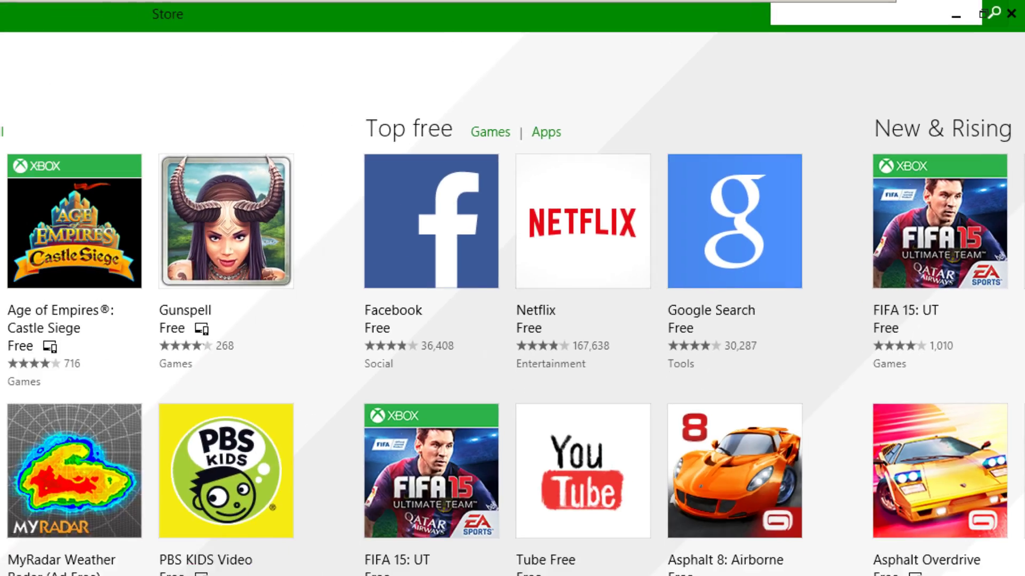
Minimize the Store window, restore it from the taskbar, then minimize it again.
click(180, 570)
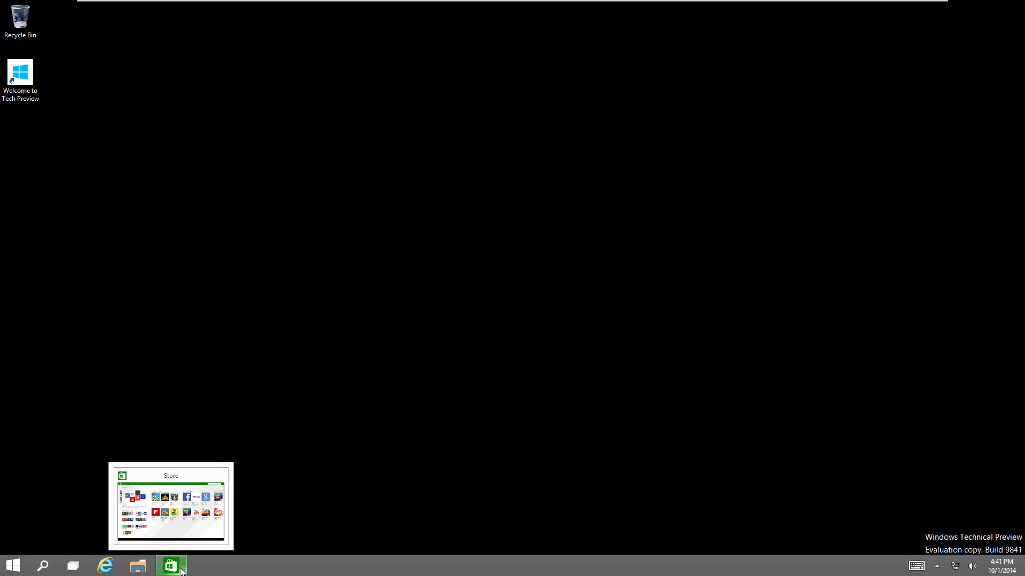
click(182, 572)
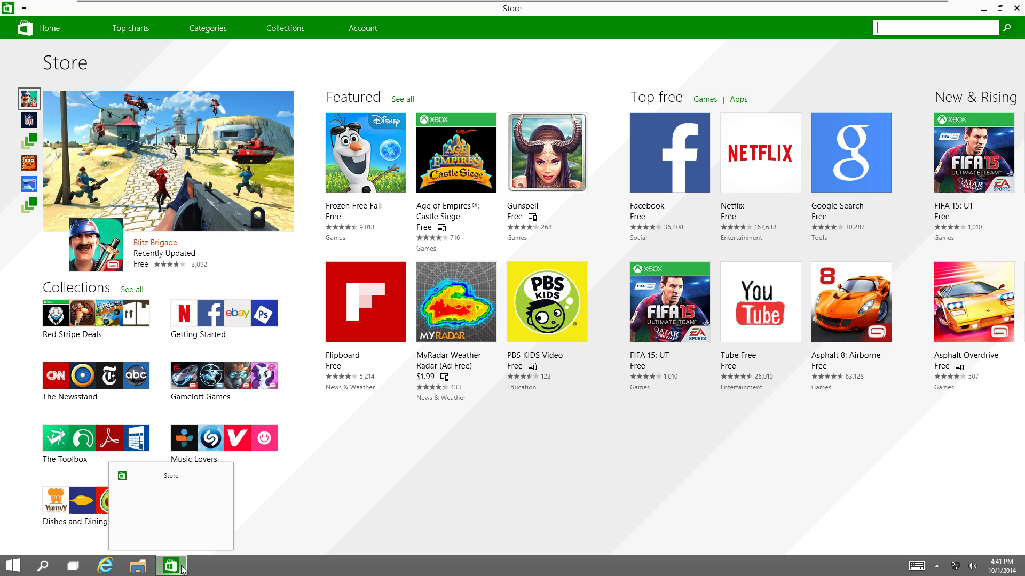
click(183, 569)
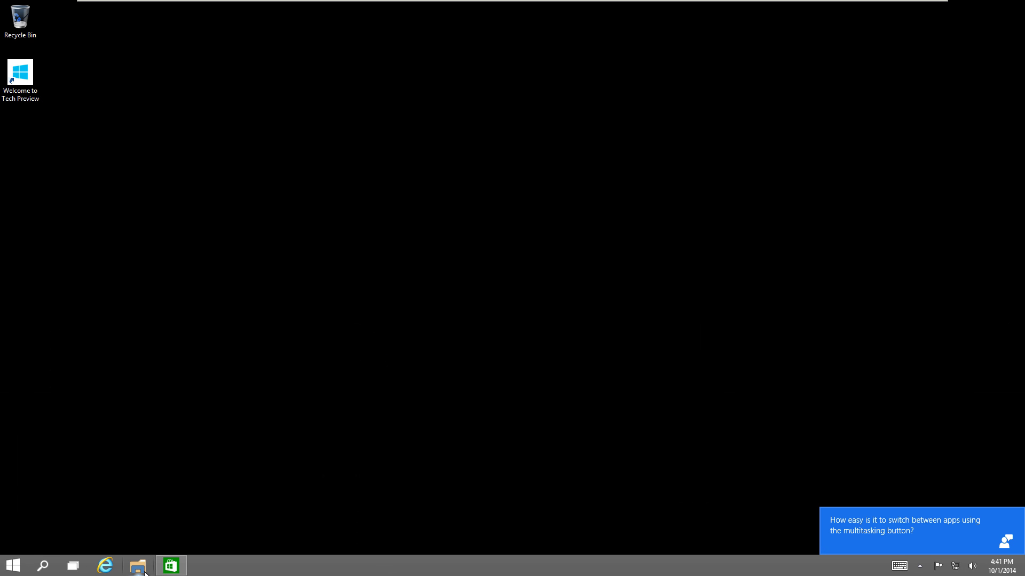
Launch File Explorer, then switch to the second desktop and open Store there.
mouse_move(186, 559)
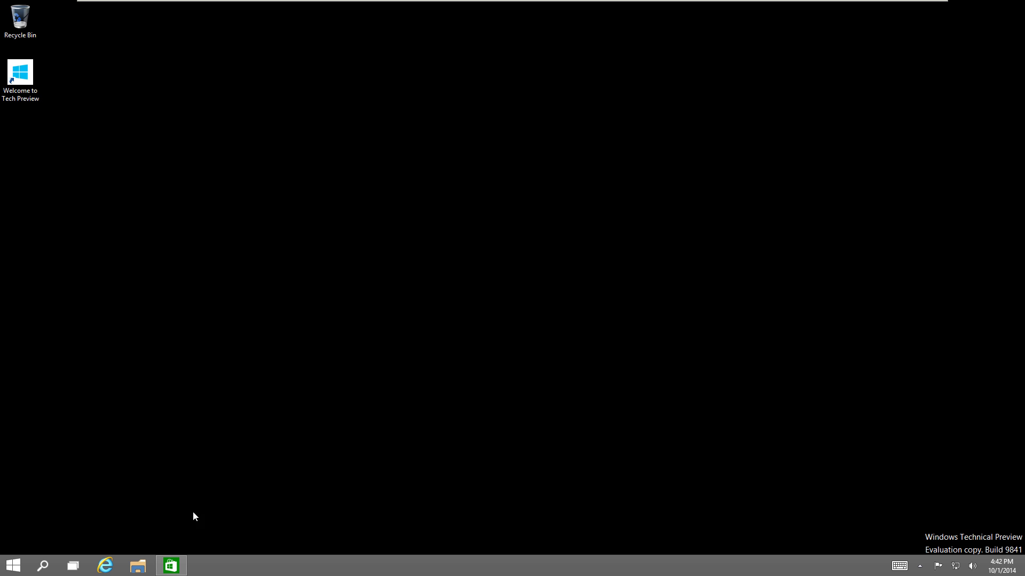
click(138, 565)
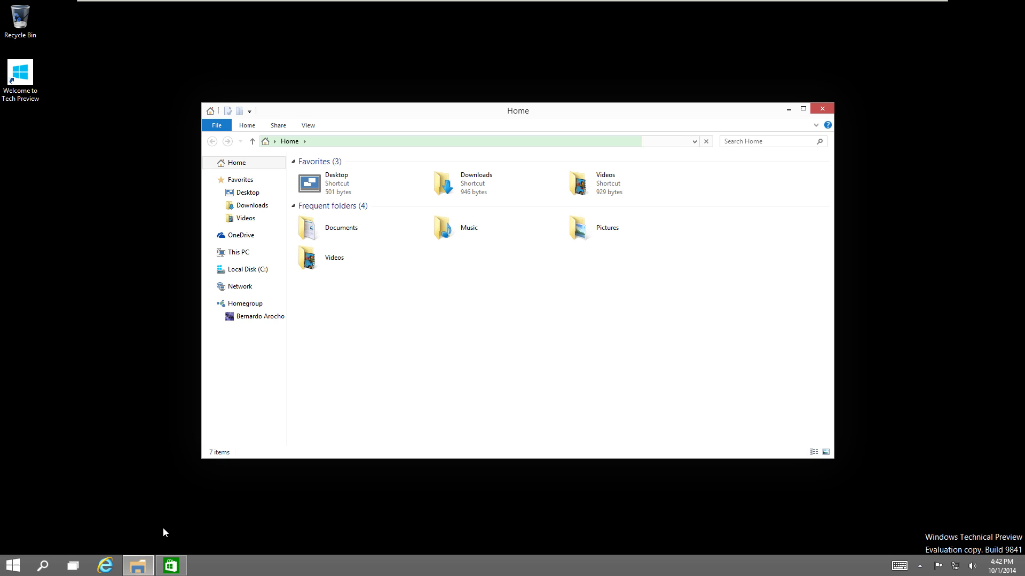
click(75, 570)
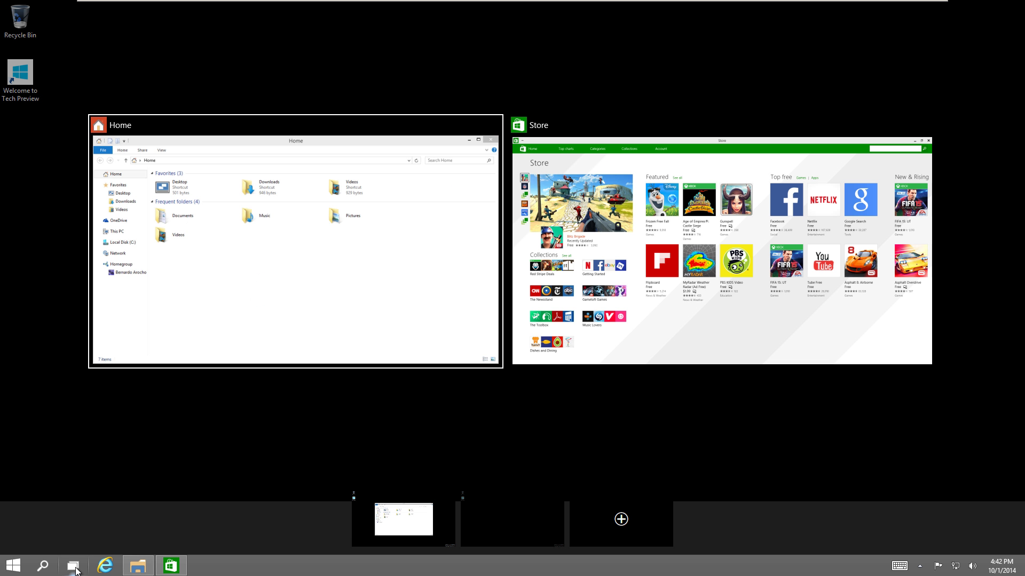
click(482, 517)
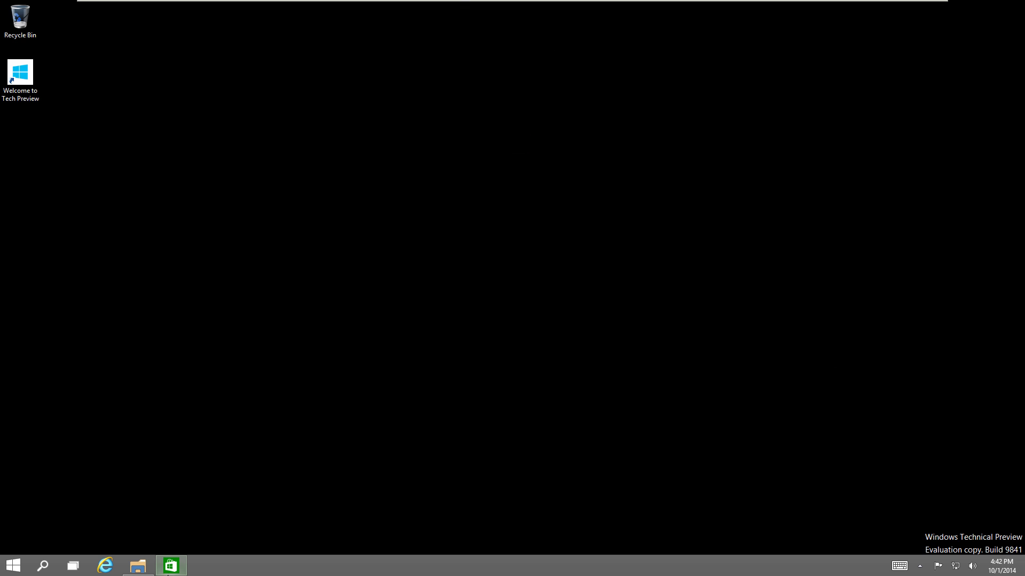
click(171, 566)
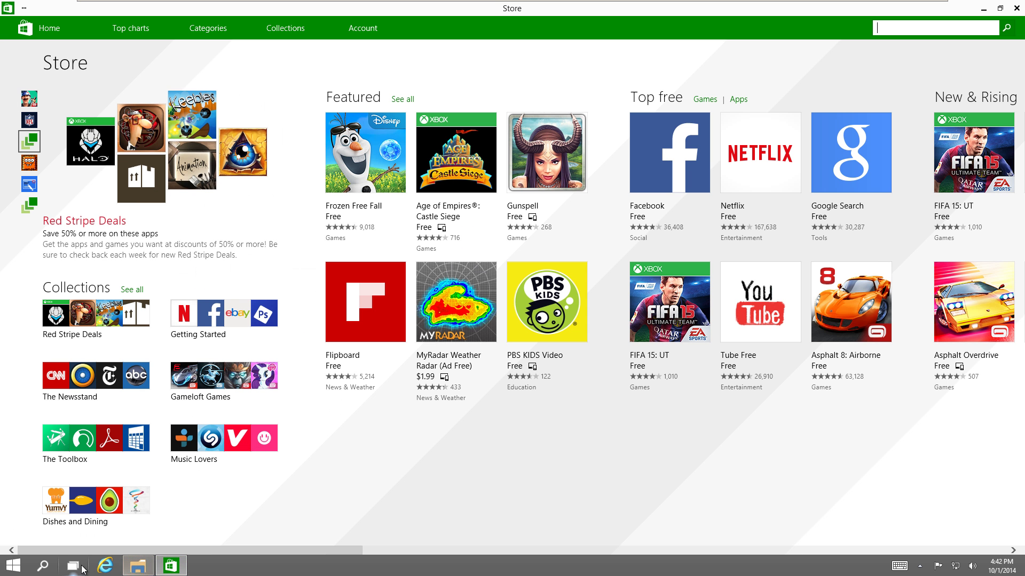
Add new virtual desktops in Task View until there are nine, then return to the desktop.
click(73, 566)
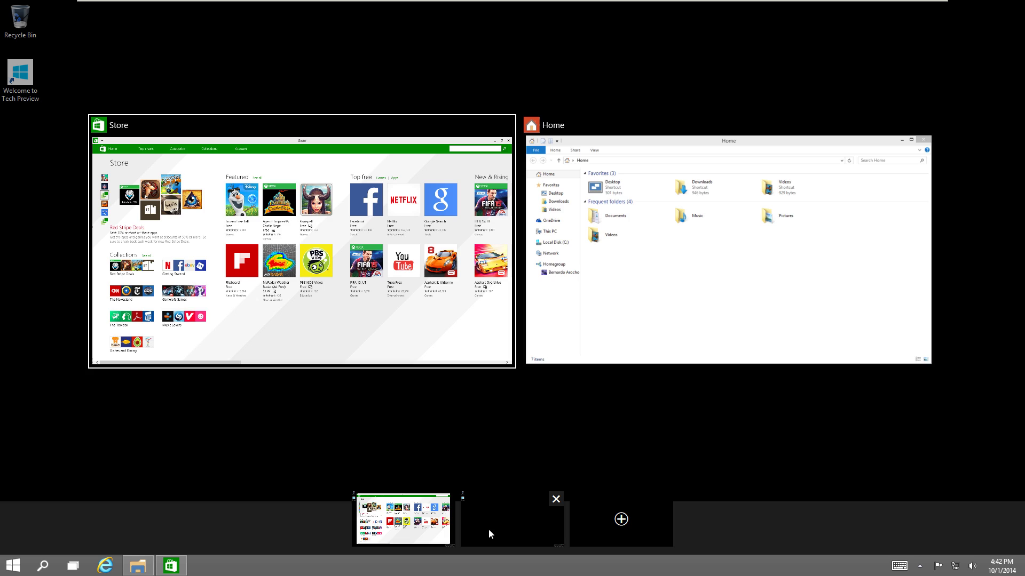
mouse_move(500, 526)
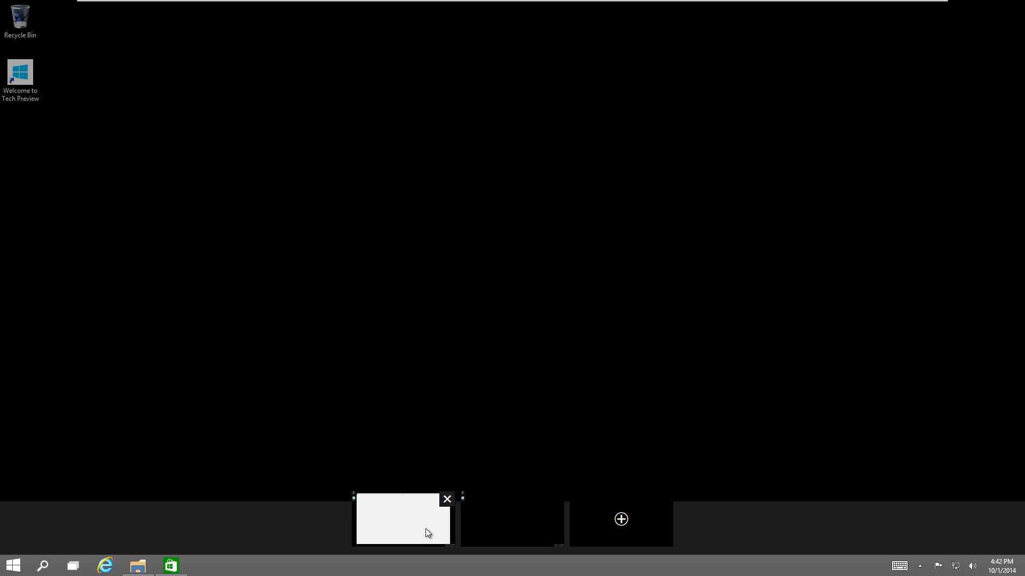
mouse_move(425, 532)
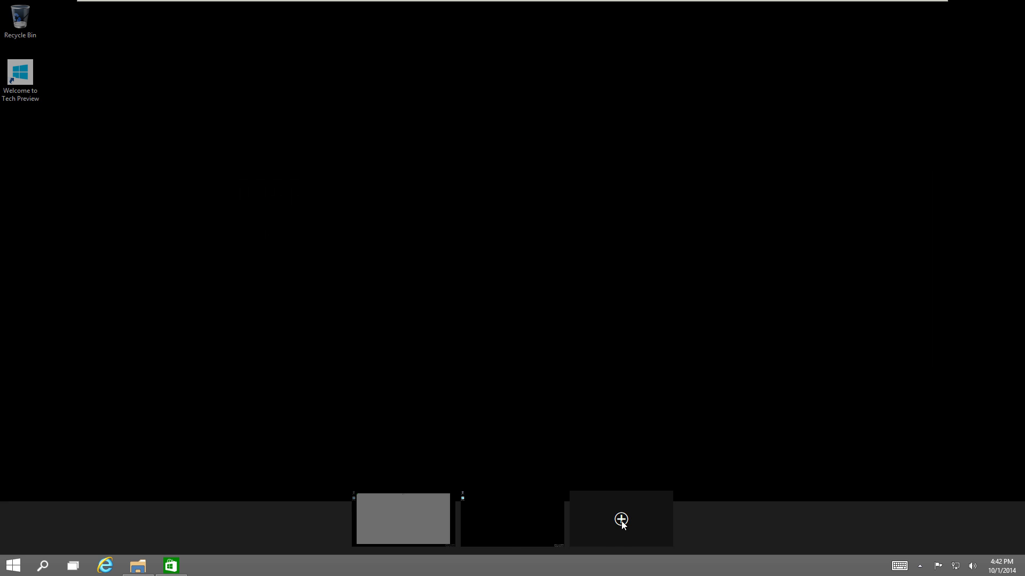
click(620, 519)
click(675, 519)
click(730, 520)
click(784, 520)
click(838, 520)
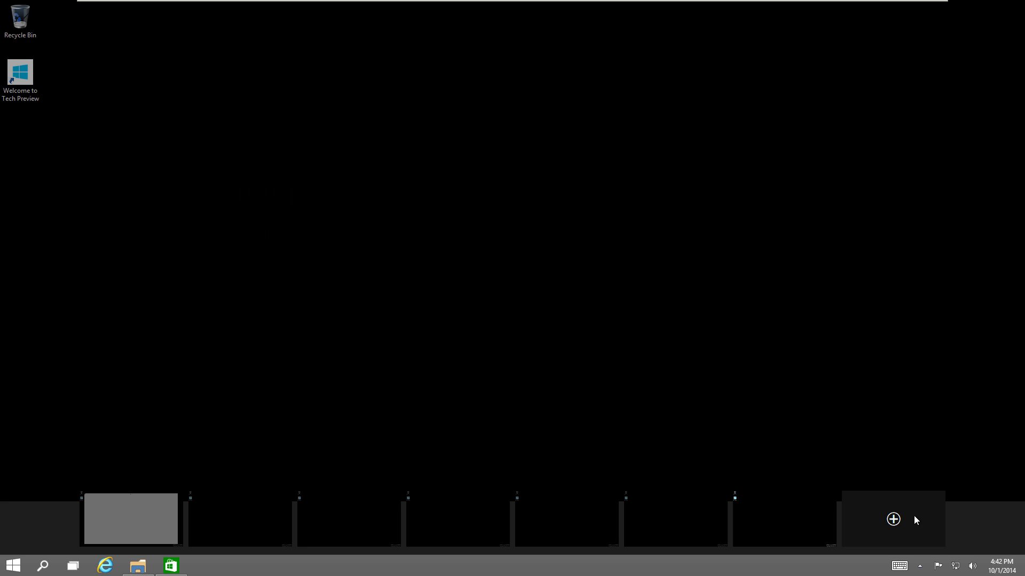
click(894, 521)
click(952, 518)
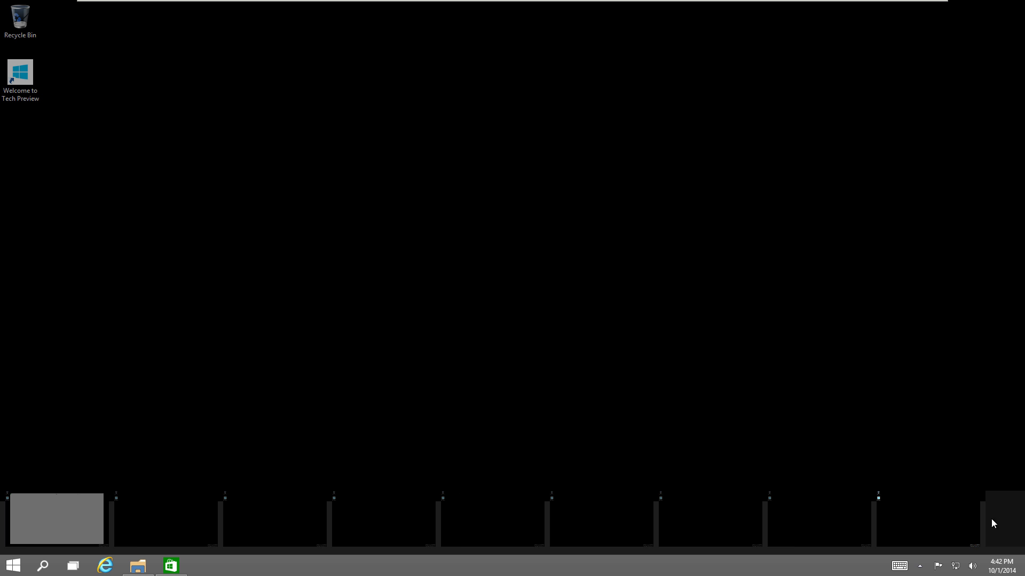
click(1009, 522)
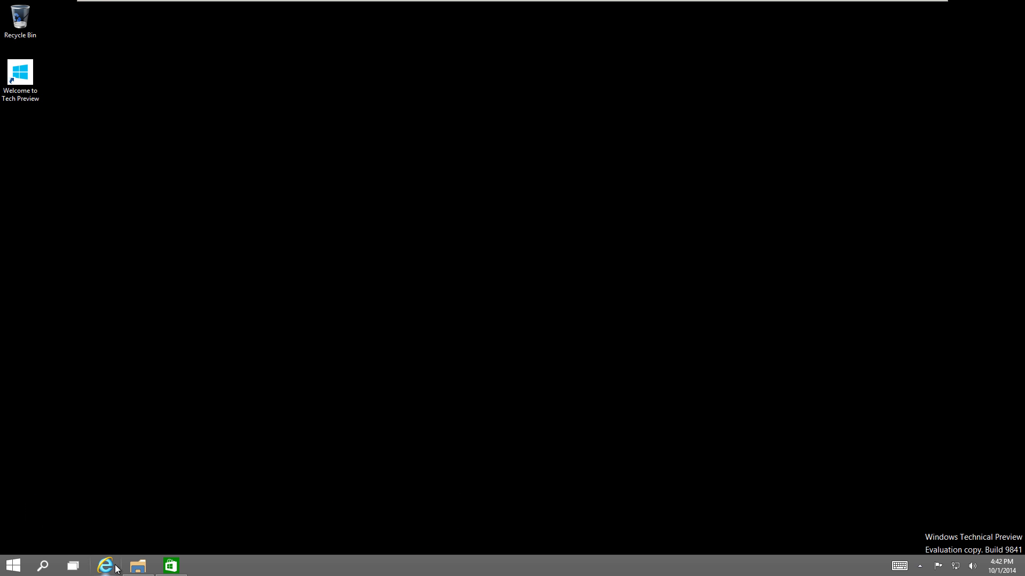
Close the eighth through fourth virtual desktops, leaving three, and exit Task View.
click(77, 568)
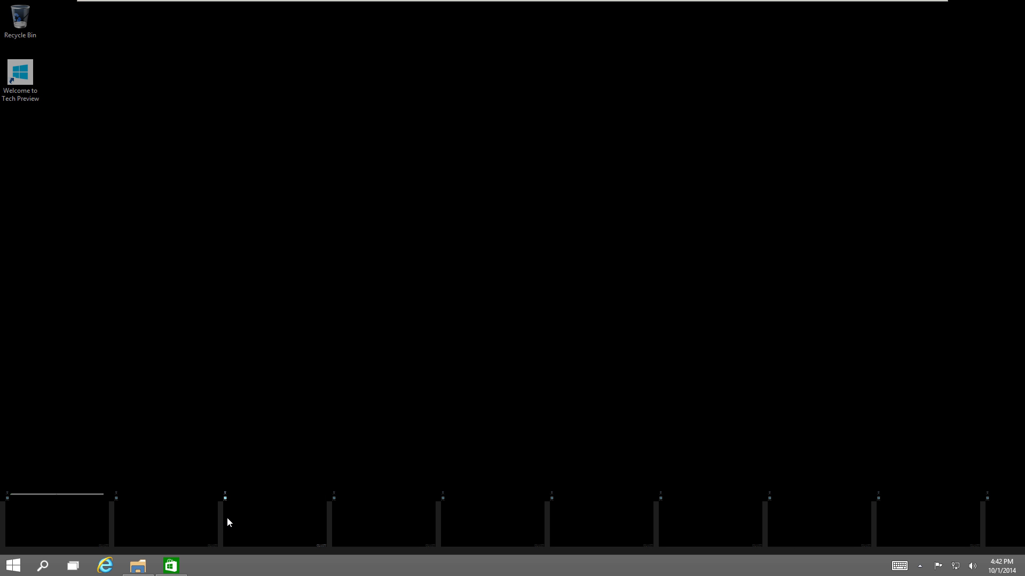
mouse_move(780, 501)
click(863, 500)
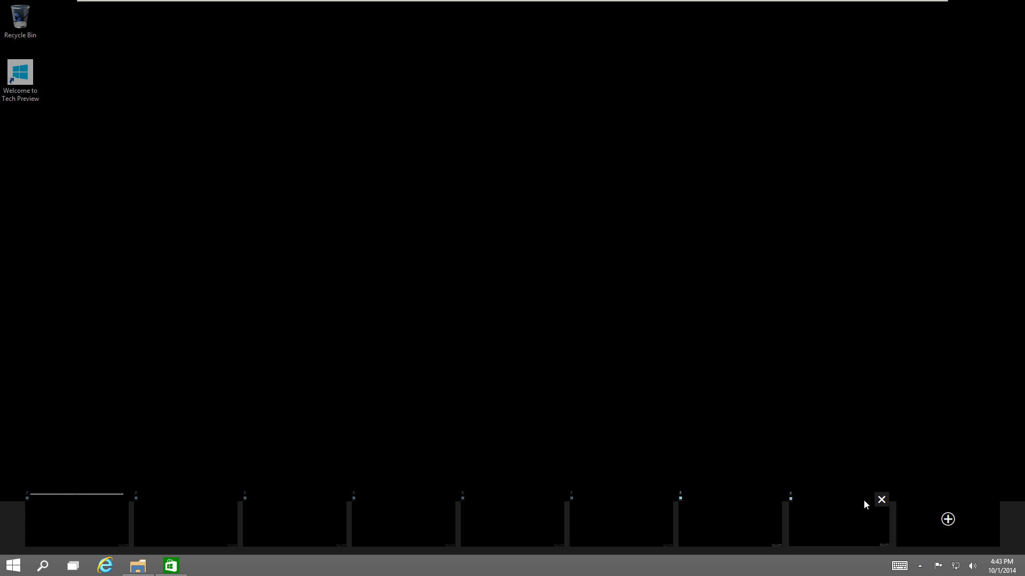
click(74, 569)
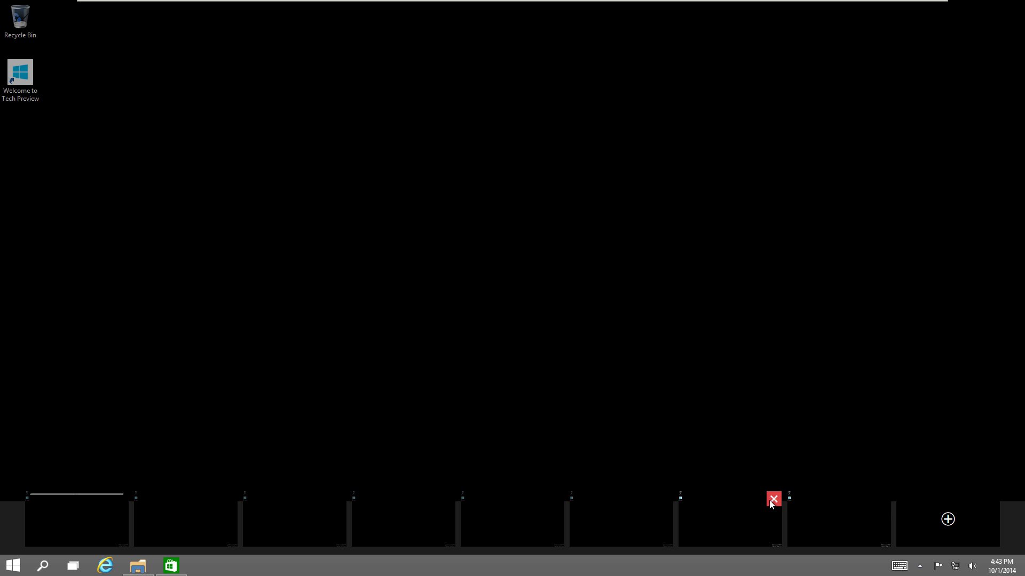
mouse_move(783, 503)
click(827, 500)
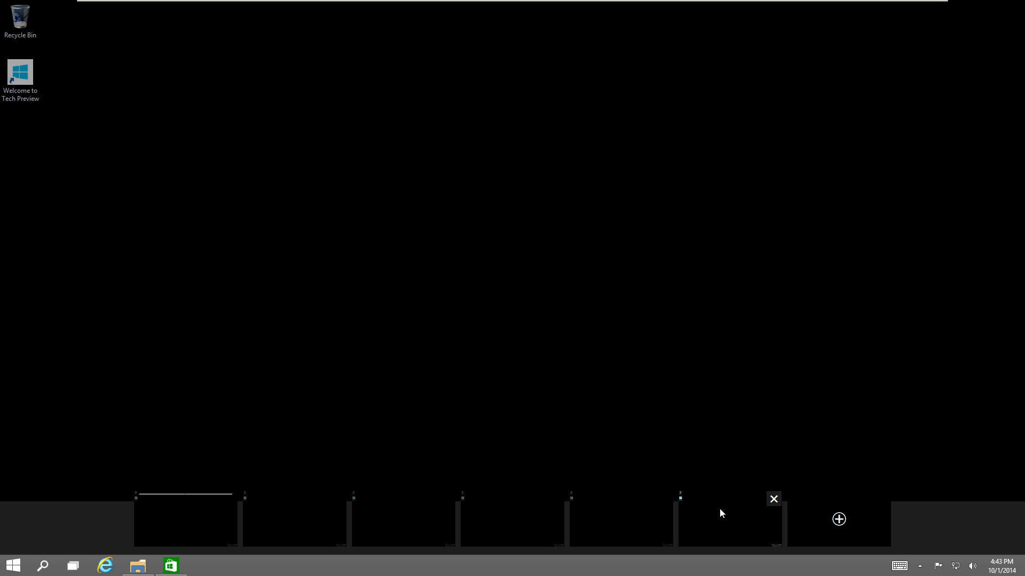
click(774, 500)
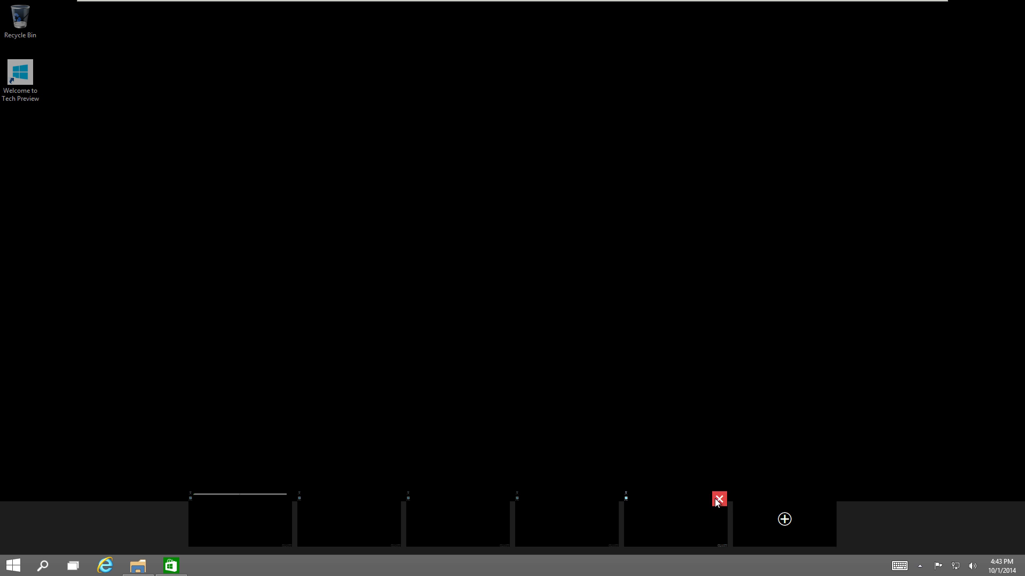
click(719, 500)
click(664, 499)
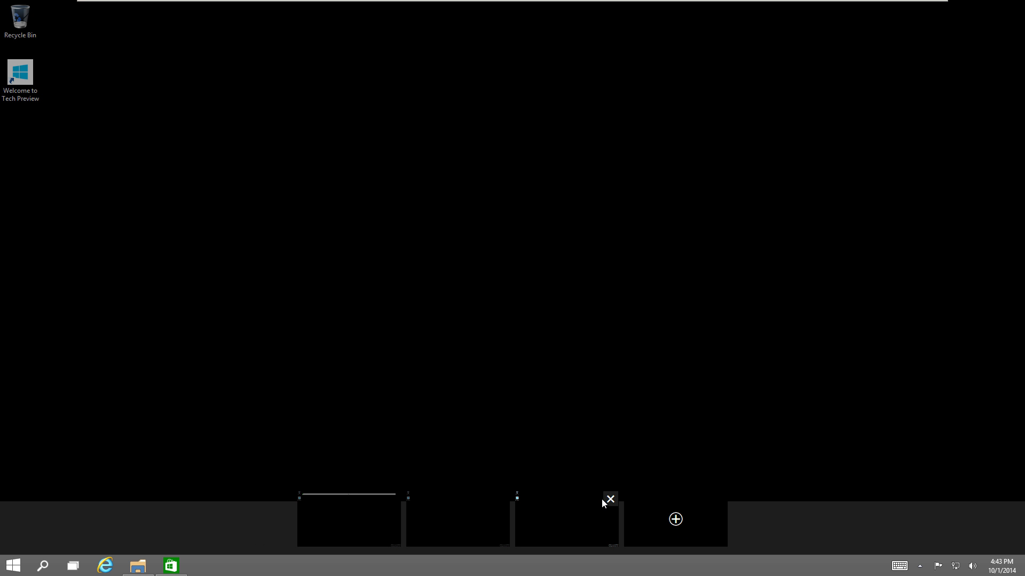
click(530, 496)
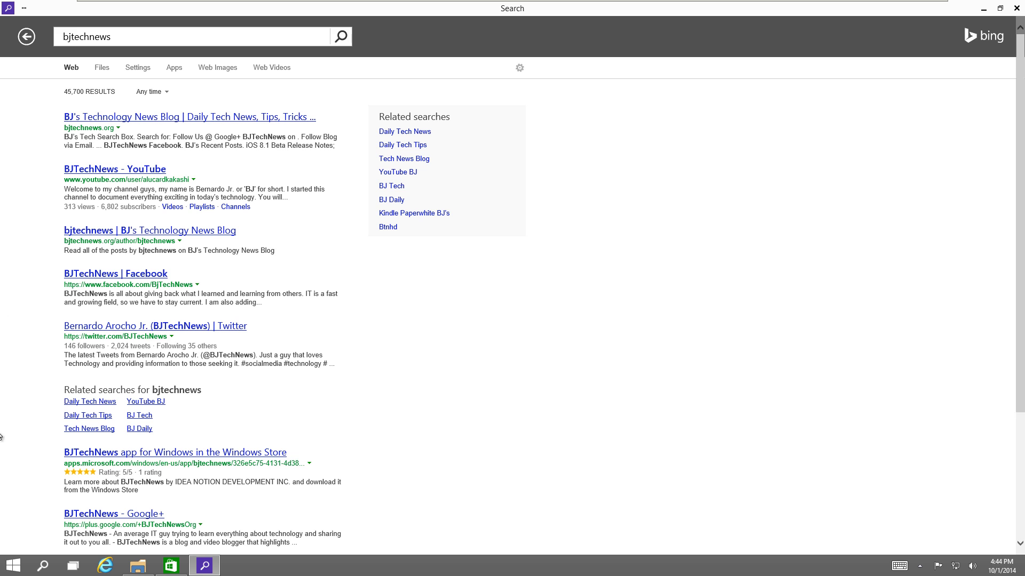
Launch Command Prompt via Win+X, copy bjtechnews from the Bing search box, and paste it at the prompt.
right_click(6, 572)
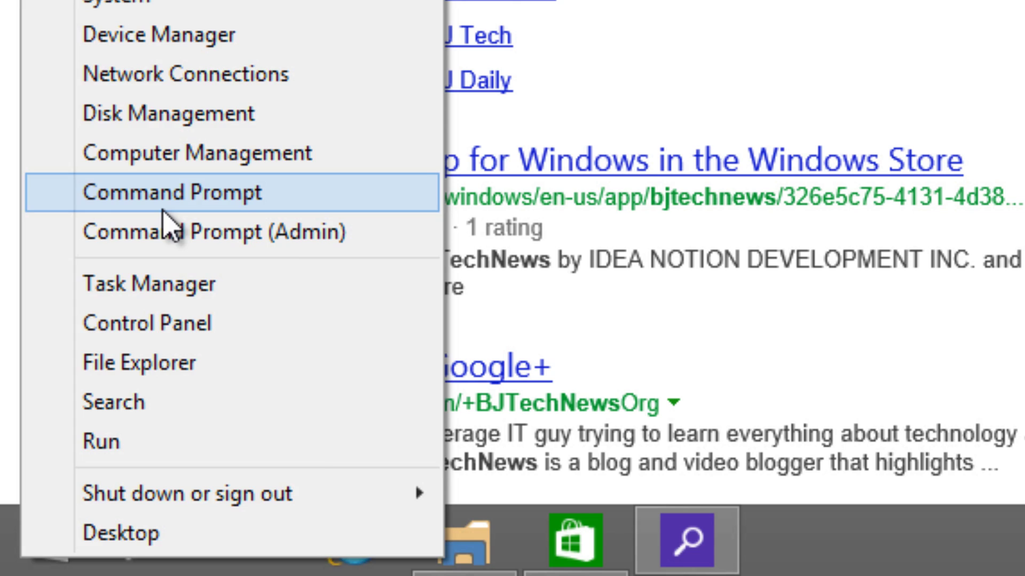
click(163, 209)
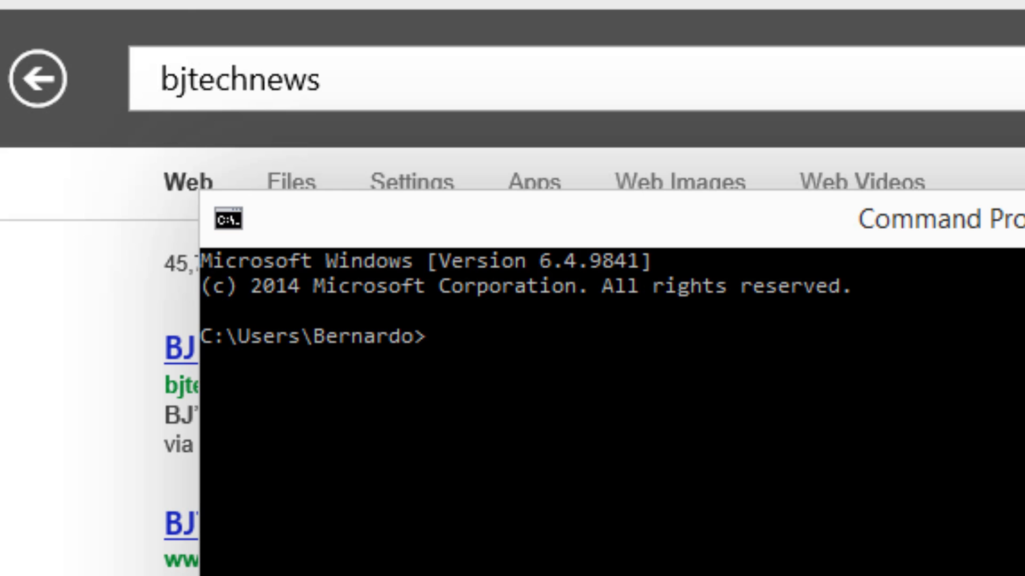
click(247, 80)
double_click(247, 80)
right_click(247, 80)
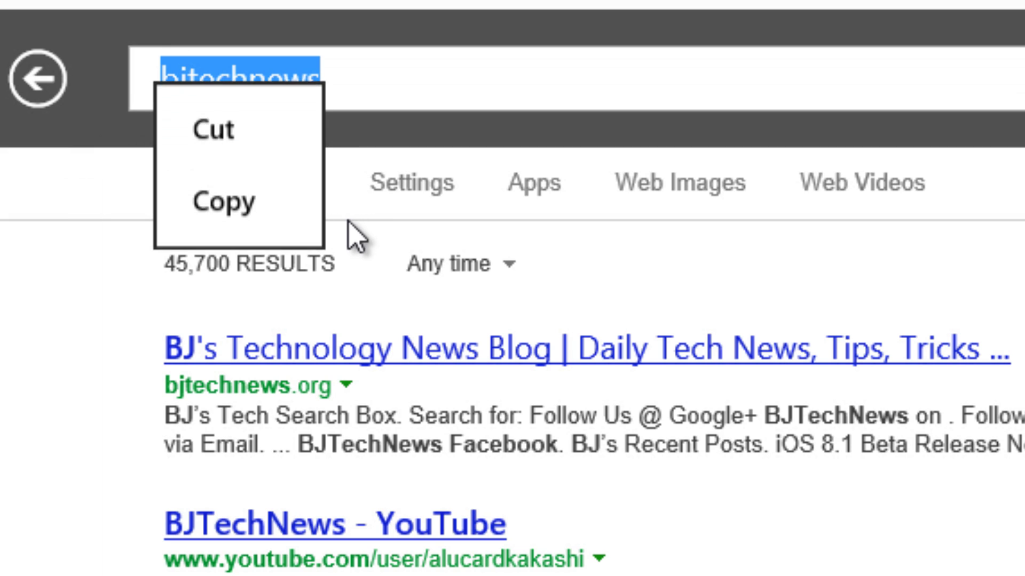
click(251, 208)
key(alt+Tab)
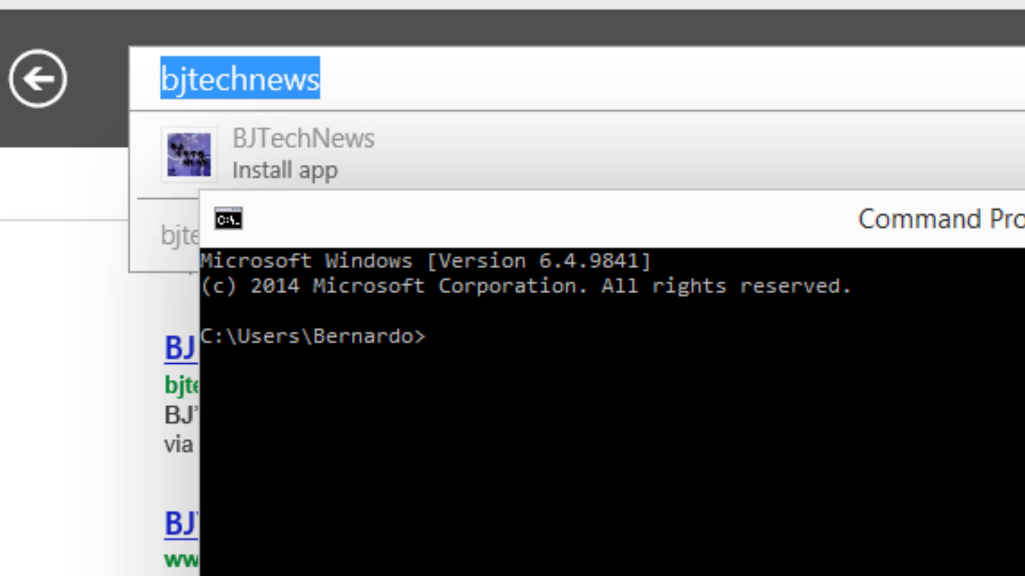
key(ctrl+v)
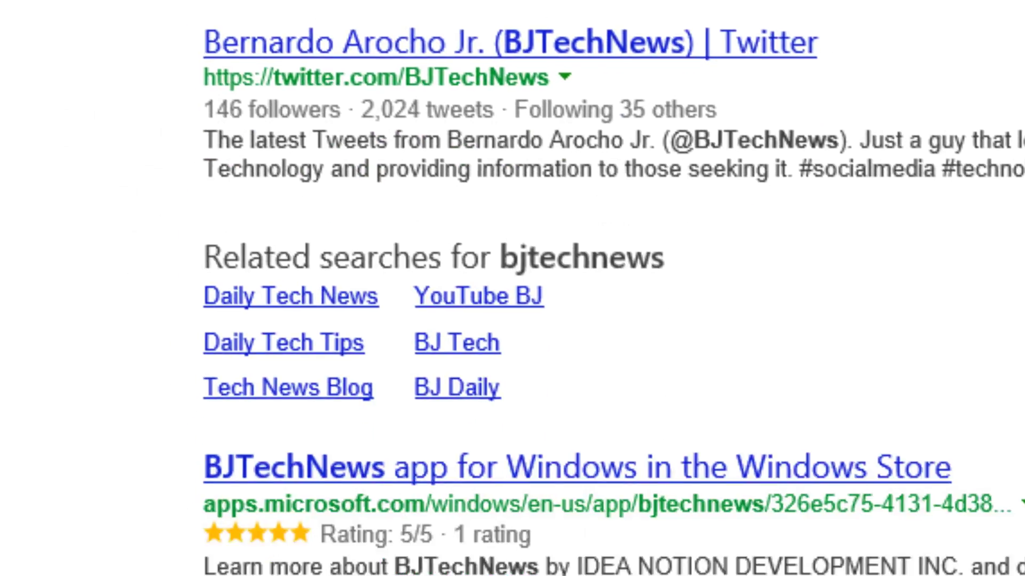
Open Taskbar and Start Menu Properties from the taskbar, move it into view, and open notification area Customize.
right_click(46, 539)
click(759, 559)
right_click(760, 558)
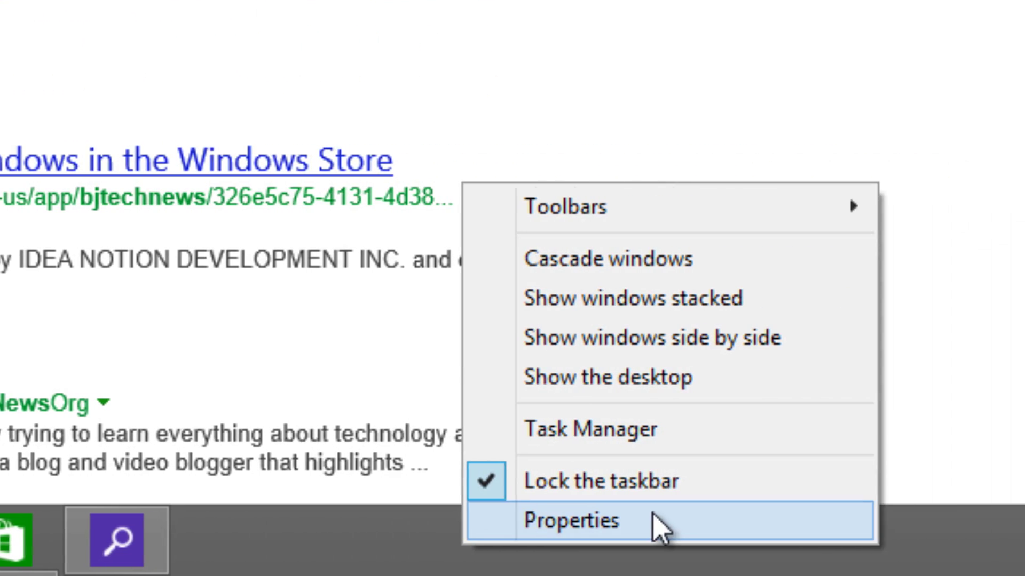
click(663, 526)
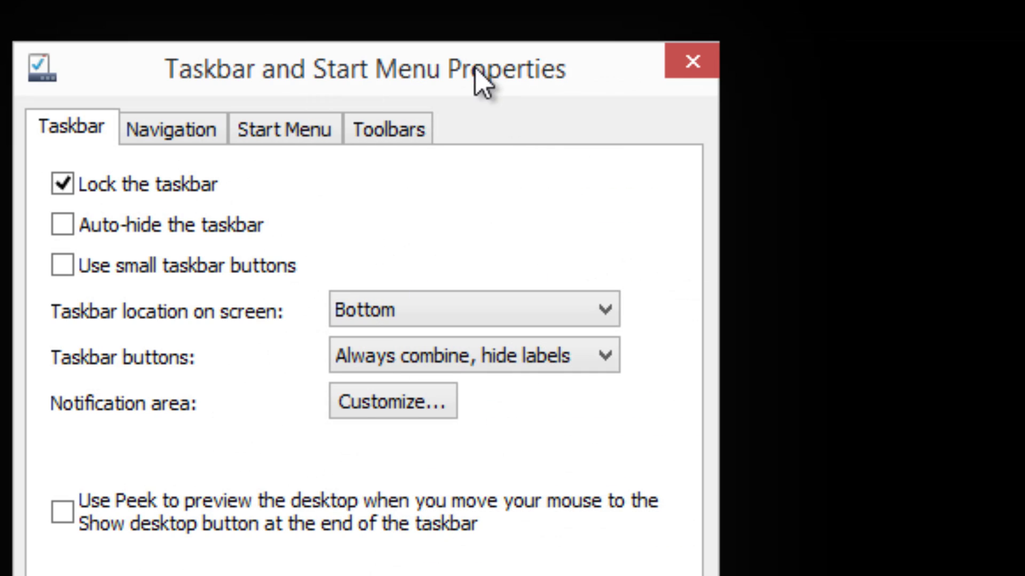
drag(480, 85, 616, 35)
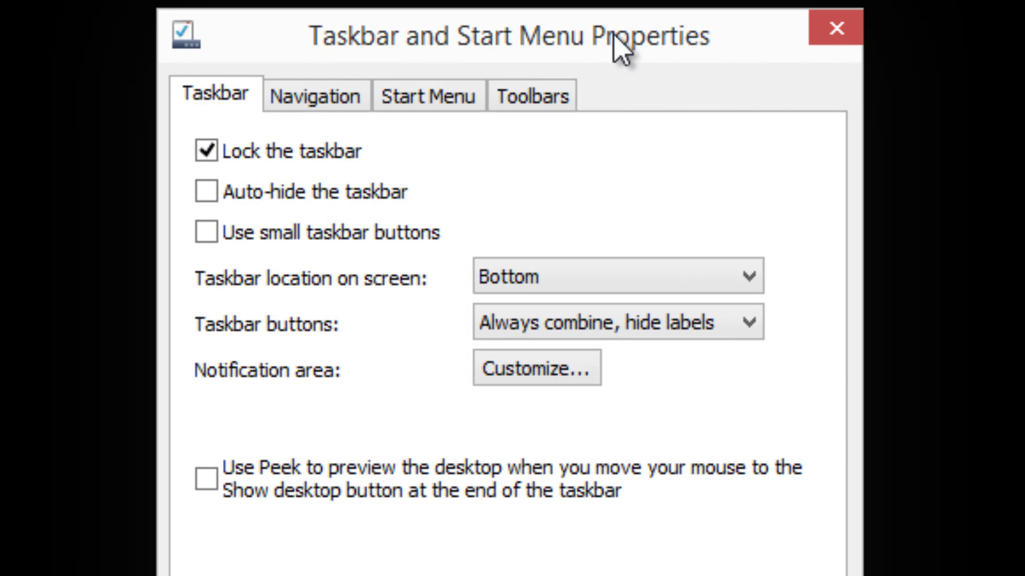
click(531, 373)
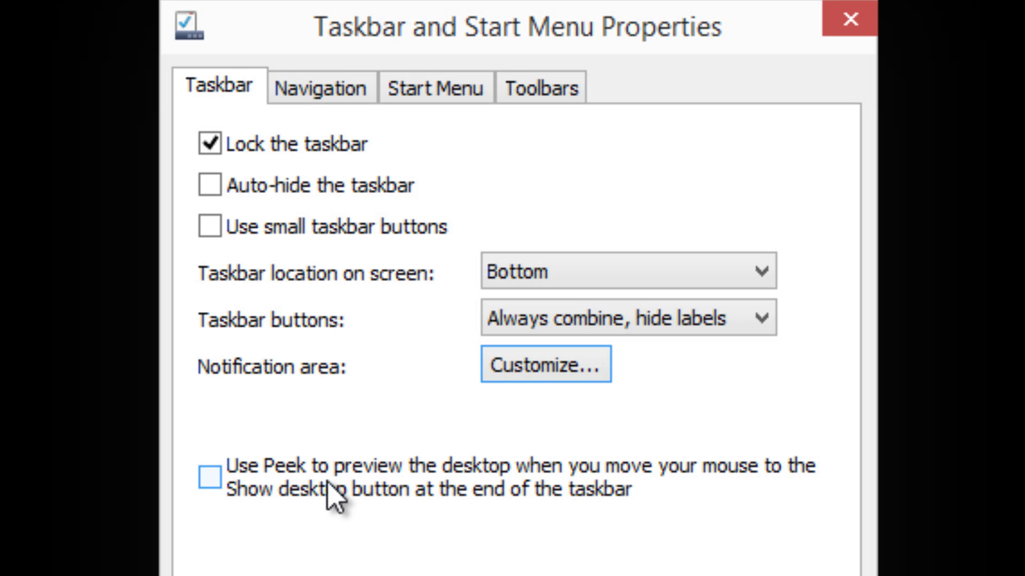
View the Navigation tab's corner and Start screen options, then bring up the Start menu.
click(315, 101)
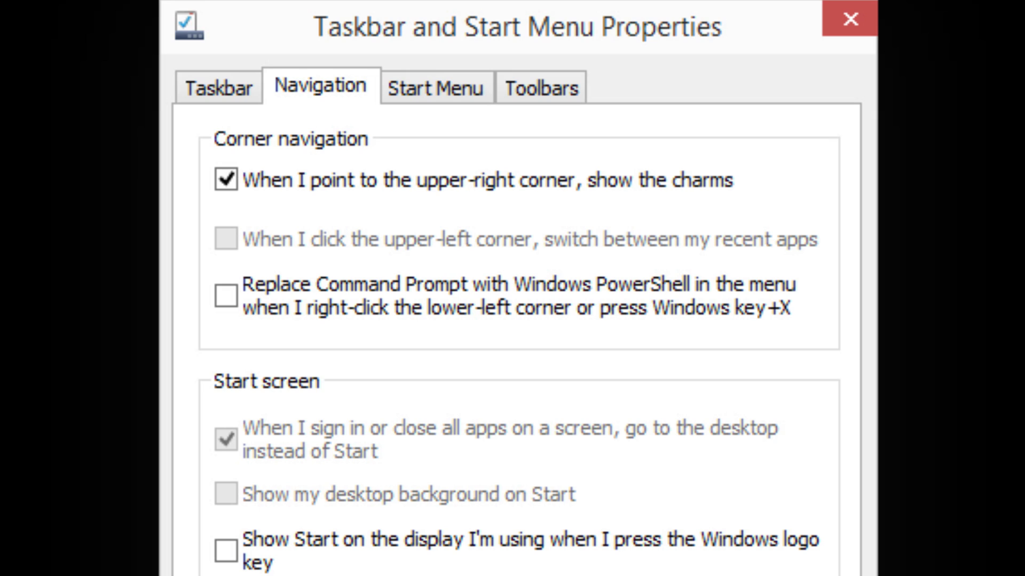
key(super)
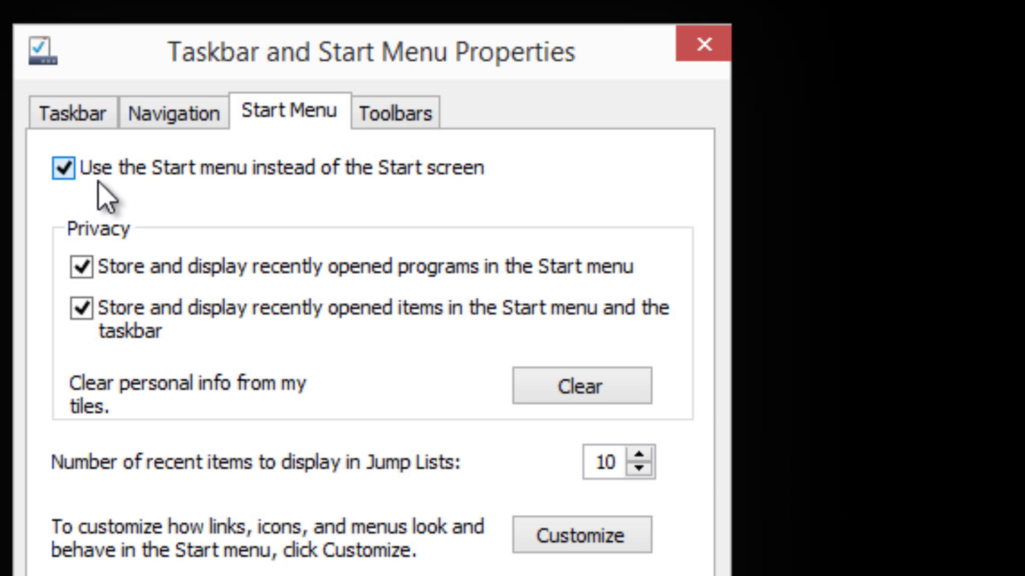
Uncheck 'Use the Start menu instead of the Start screen' and close the properties to apply it.
click(100, 172)
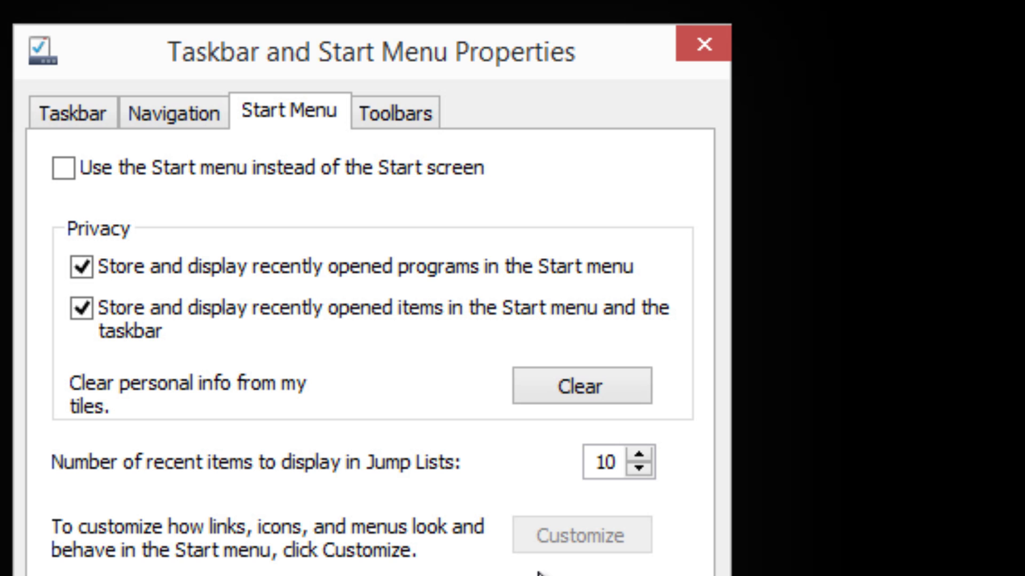
key(super)
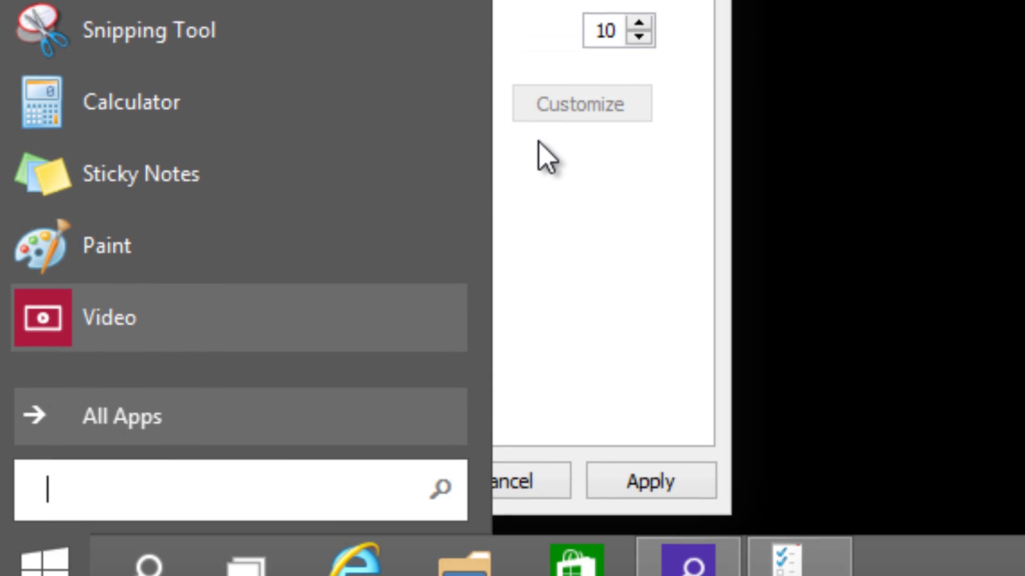
key(super)
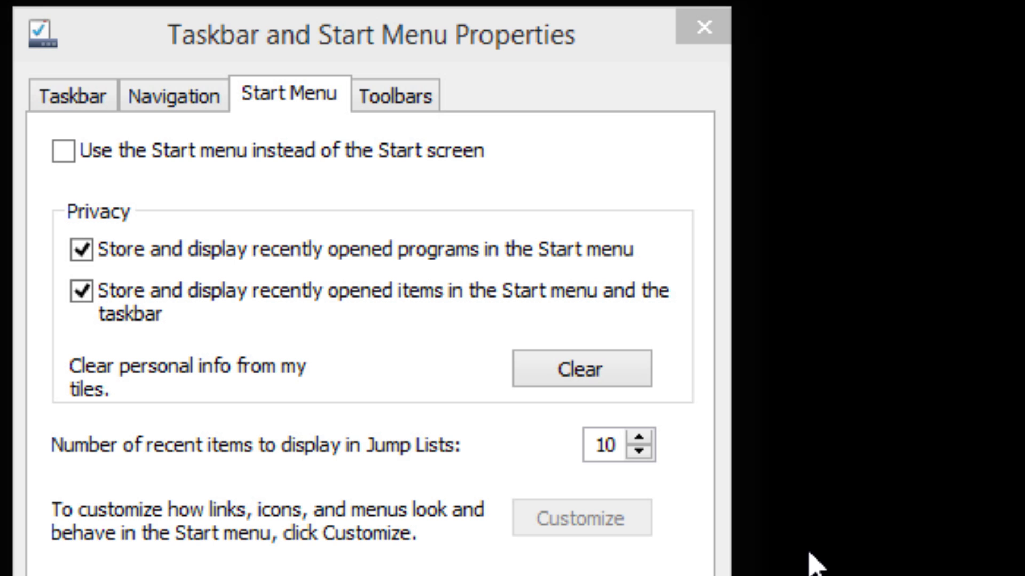
click(704, 27)
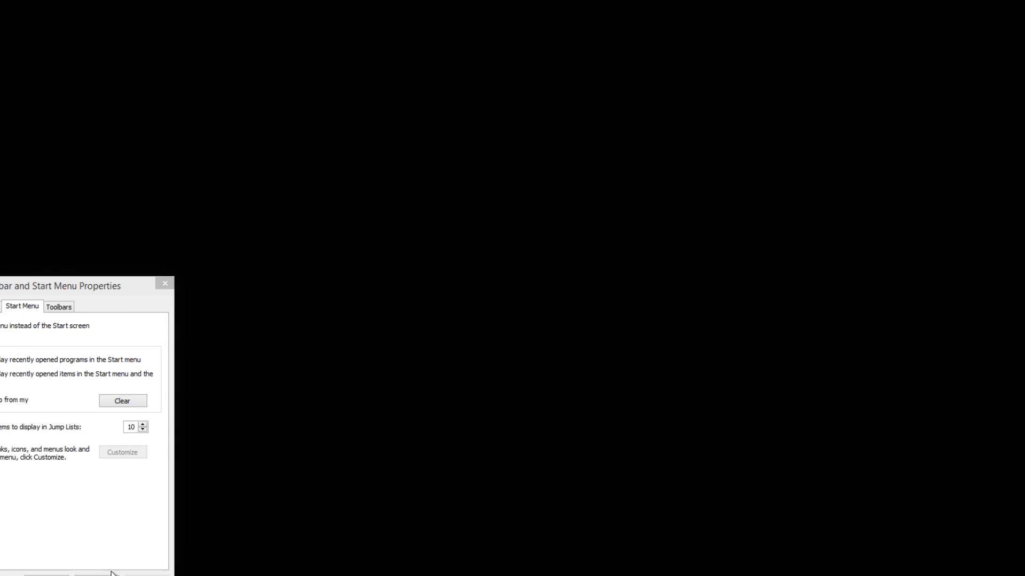
Cancel the Change Start settings prompt without signing out.
click(155, 539)
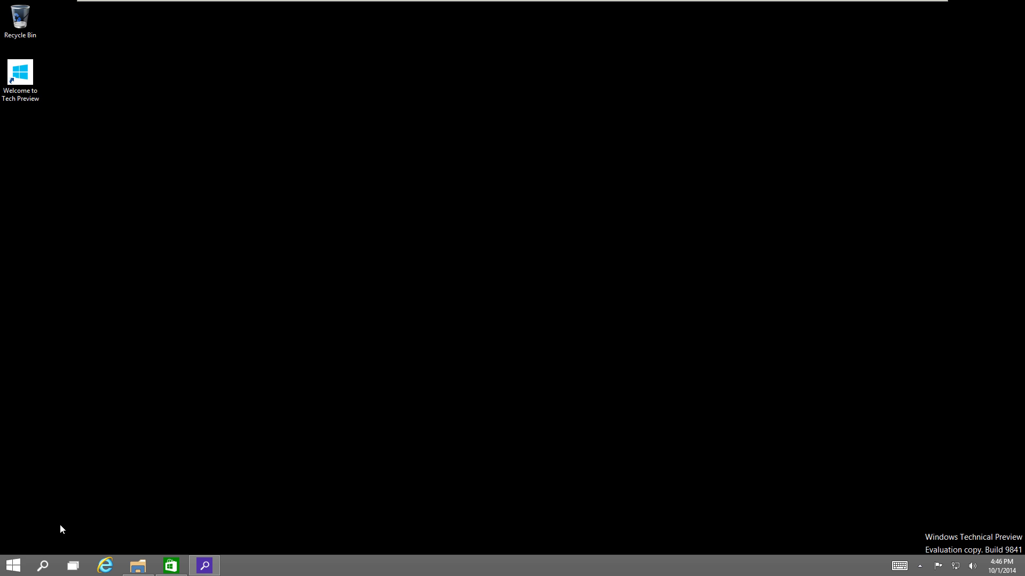
Reopen the Start menu, showing Documents, Pictures, PC settings, File Explorer and recent apps.
click(16, 557)
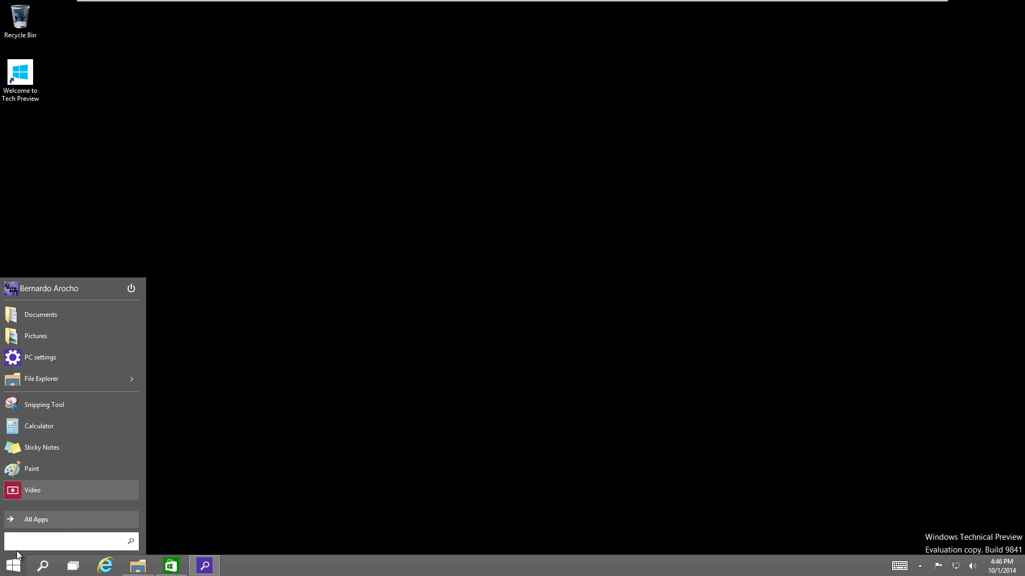